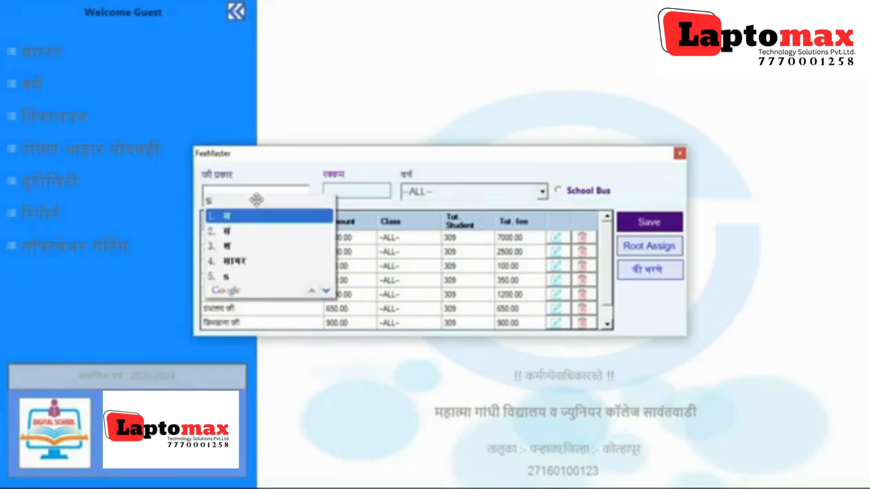
# Step: Enter सहल फी as the fee type with an amount of 6500, and choose --ALL-- as the class
pyautogui.write('ahal f')
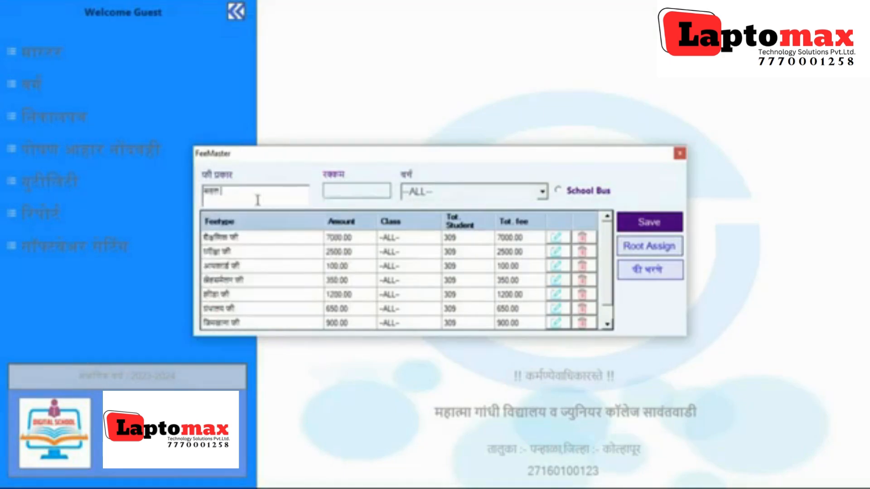
pyautogui.write('i')
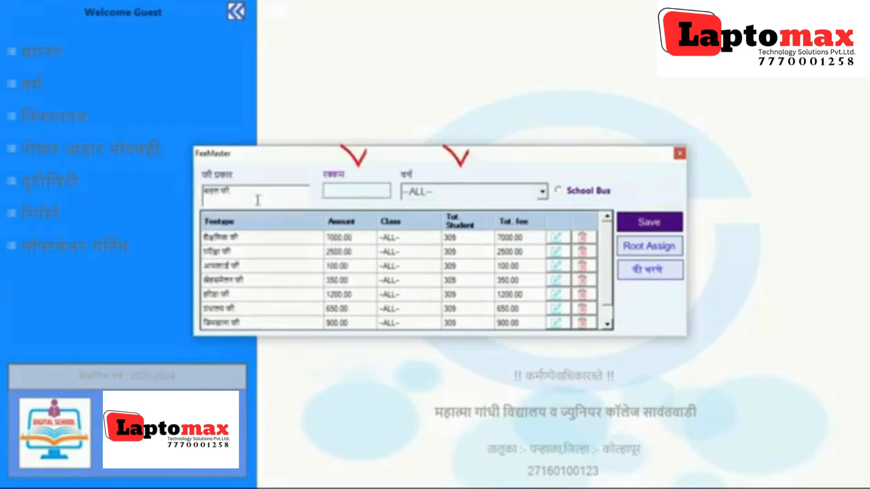
pyautogui.click(349, 187)
pyautogui.write('6500')
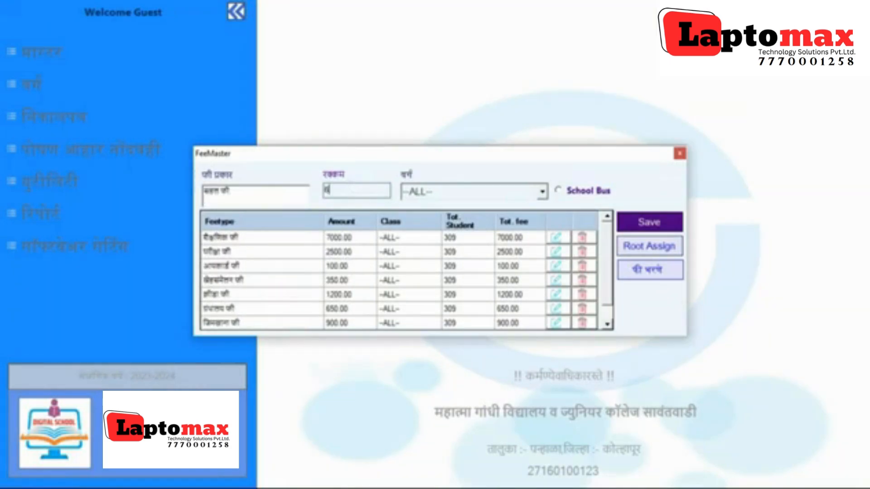
pyautogui.click(542, 192)
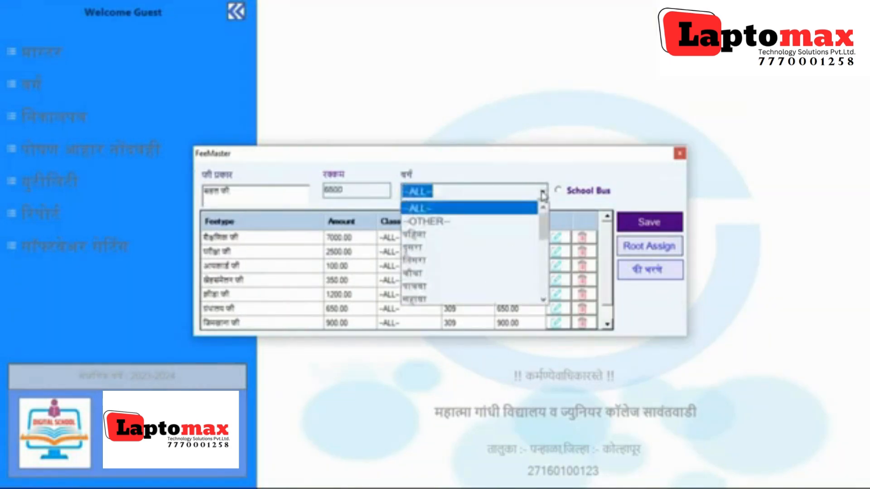
pyautogui.click(530, 213)
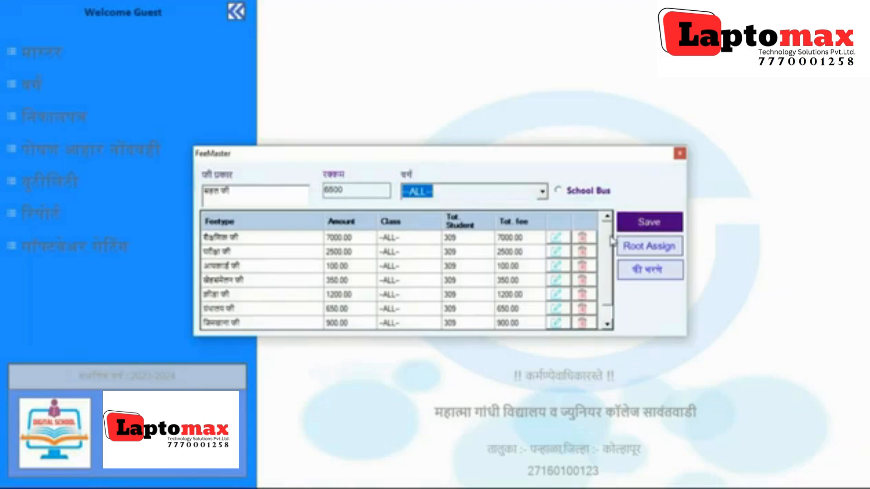
pyautogui.moveTo(610, 236)
pyautogui.mouseDown()
pyautogui.moveTo(608, 267)
pyautogui.moveTo(609, 227)
pyautogui.mouseUp()
# Step: Set the fee type to स्कूल बस फी, clear the amount and mark the fee as School Bus
pyautogui.moveTo(306, 198); pyautogui.dragTo(197, 196)
pyautogui.write('sk')
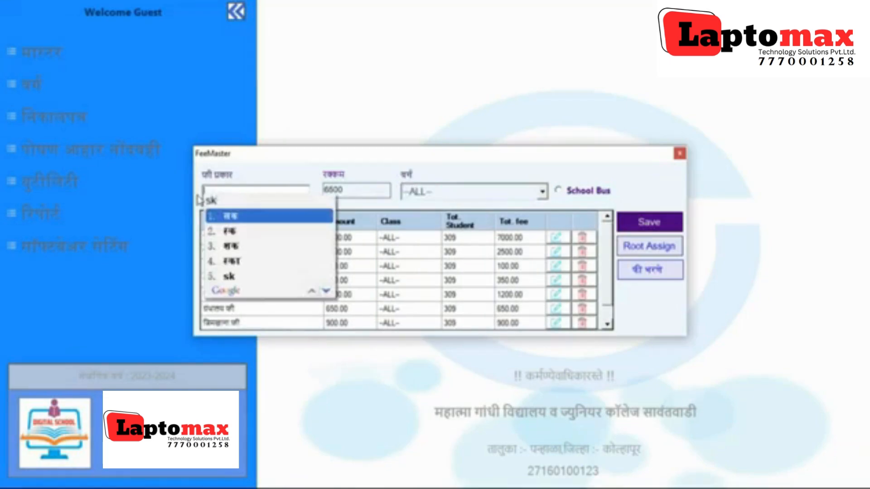
pyautogui.write('ul bas ')
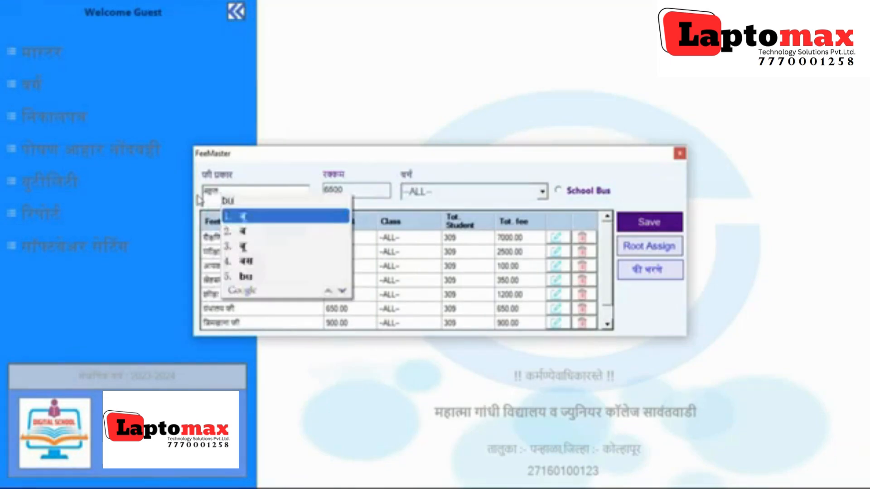
pyautogui.write('fee')
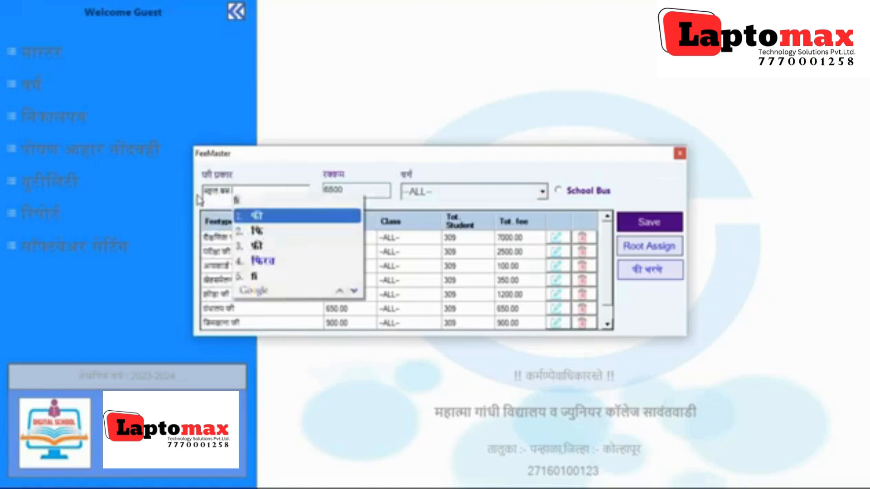
pyautogui.doubleClick(348, 193)
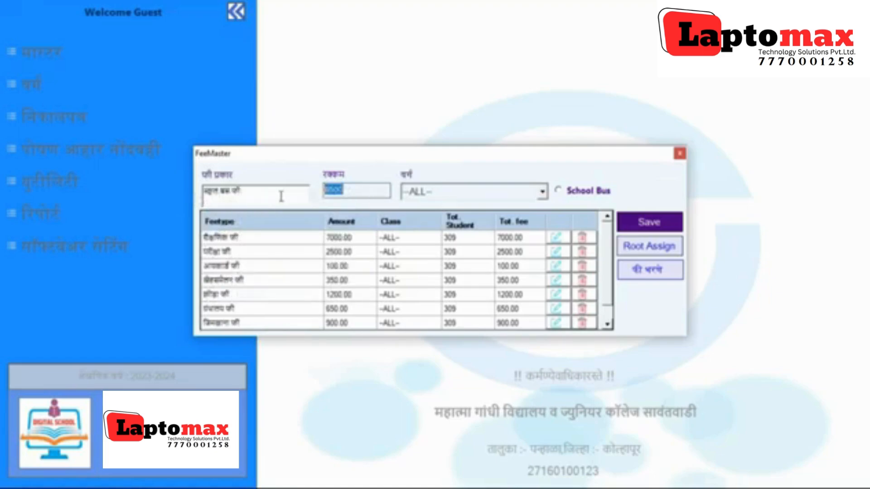
pyautogui.press('BackSpace')
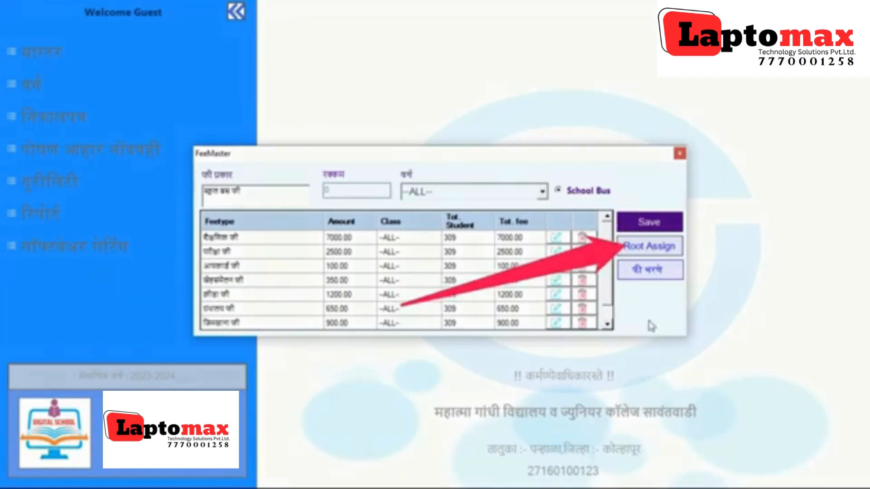
# Step: Open the route master from the route assignment window and examine its route start, route end, amount and driver information entries
pyautogui.click(656, 250)
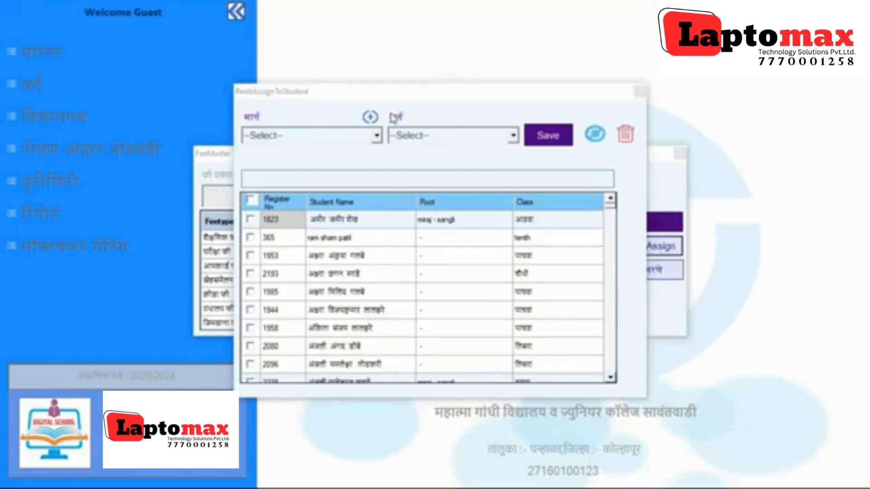
pyautogui.click(374, 118)
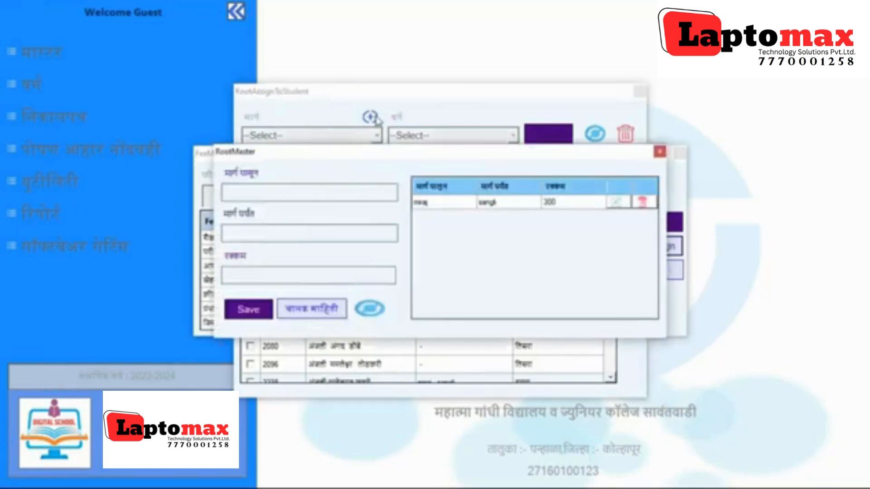
pyautogui.click(294, 237)
pyautogui.click(284, 273)
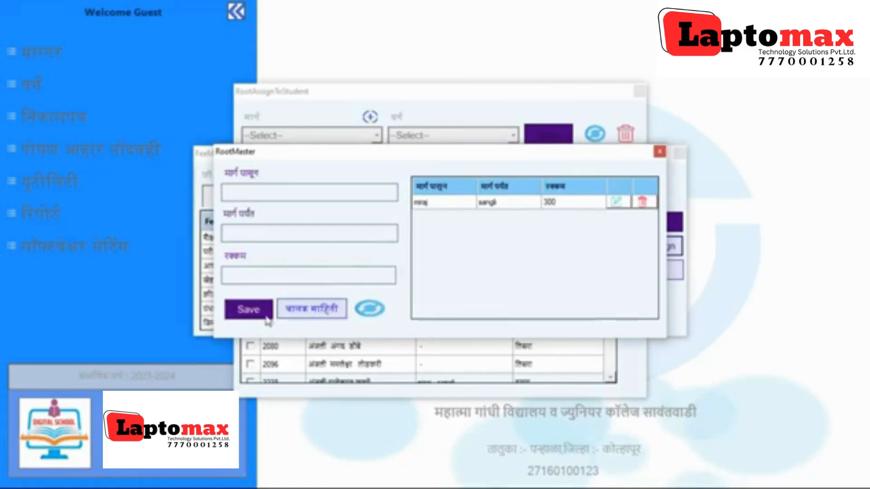
pyautogui.click(305, 318)
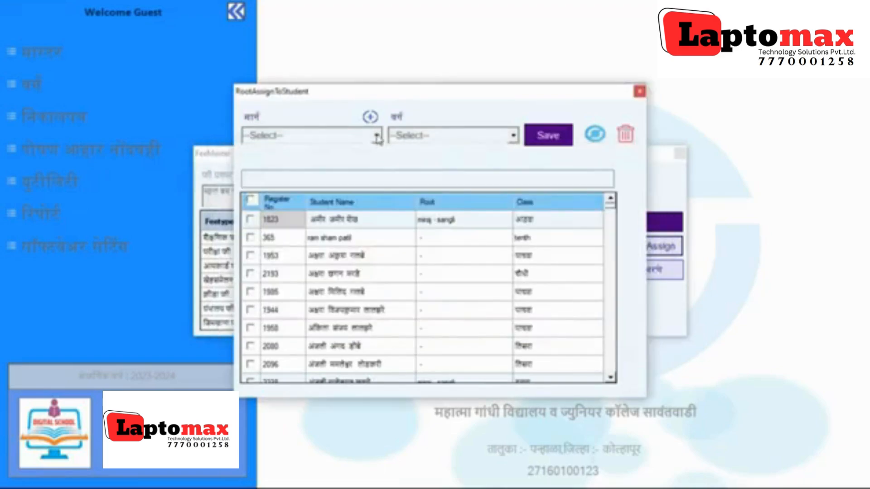
# Step: Assign the miraj-sangli route to the third, fourth, fifth and eighth students of class आठवा, save, and close the route assignment
pyautogui.click(377, 137)
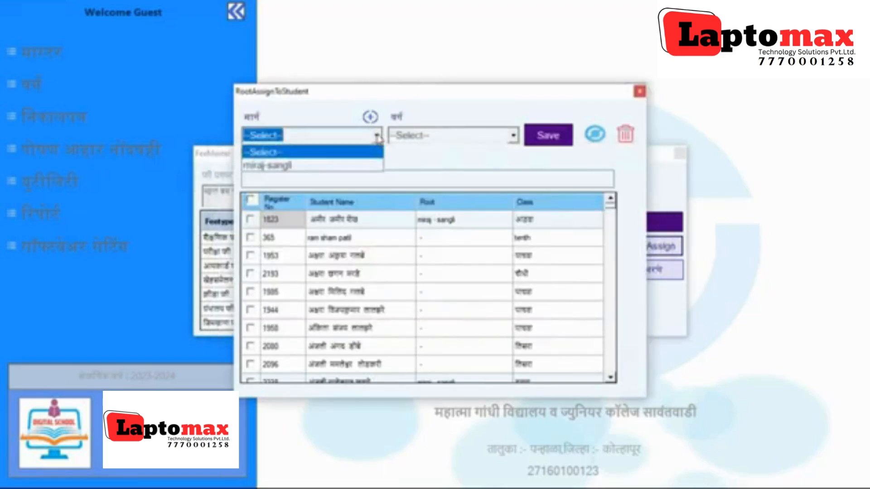
pyautogui.click(358, 166)
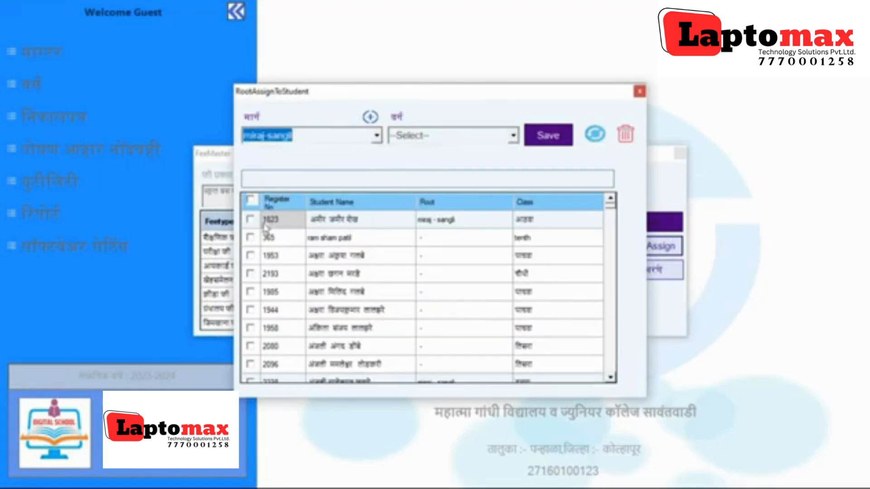
pyautogui.click(251, 240)
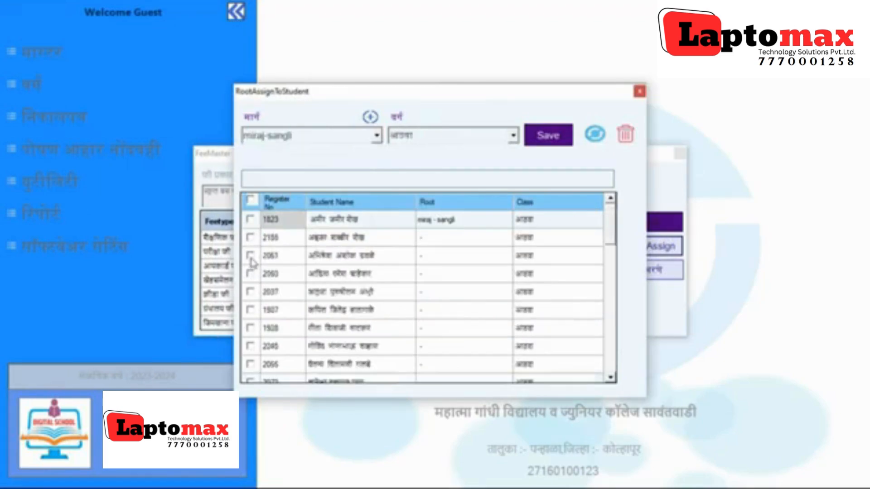
pyautogui.click(251, 257)
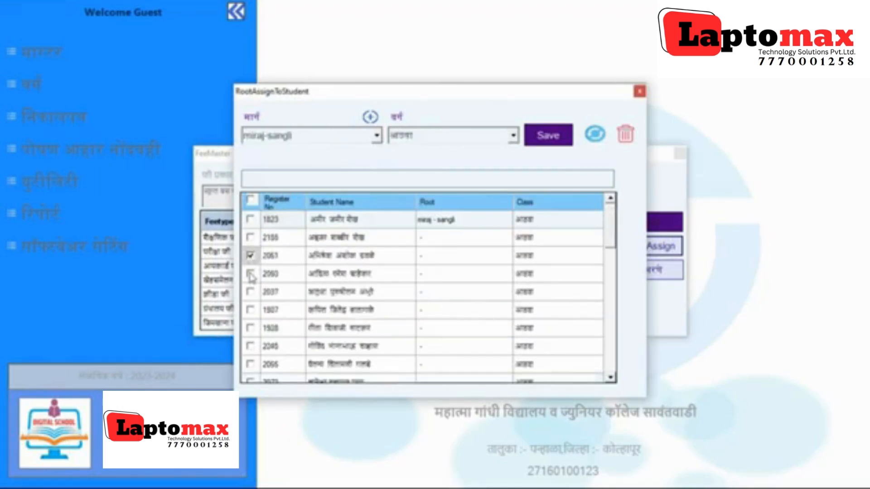
pyautogui.click(251, 274)
pyautogui.click(250, 292)
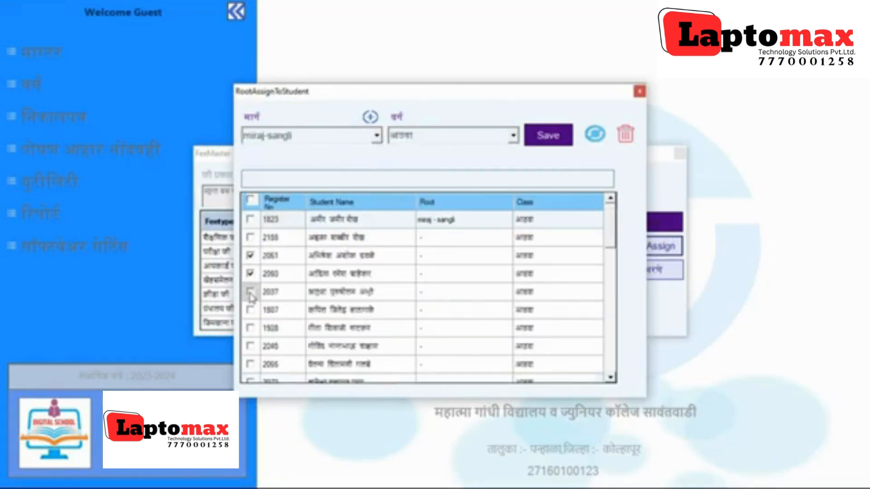
pyautogui.click(249, 347)
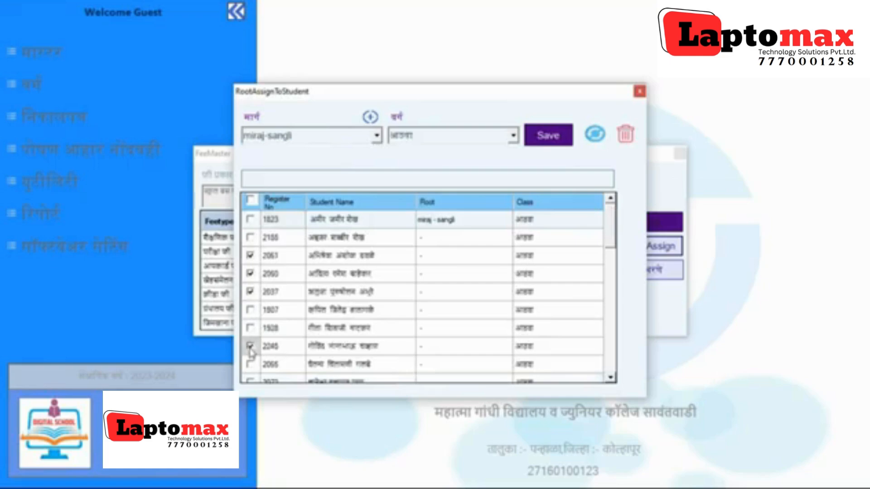
pyautogui.click(557, 141)
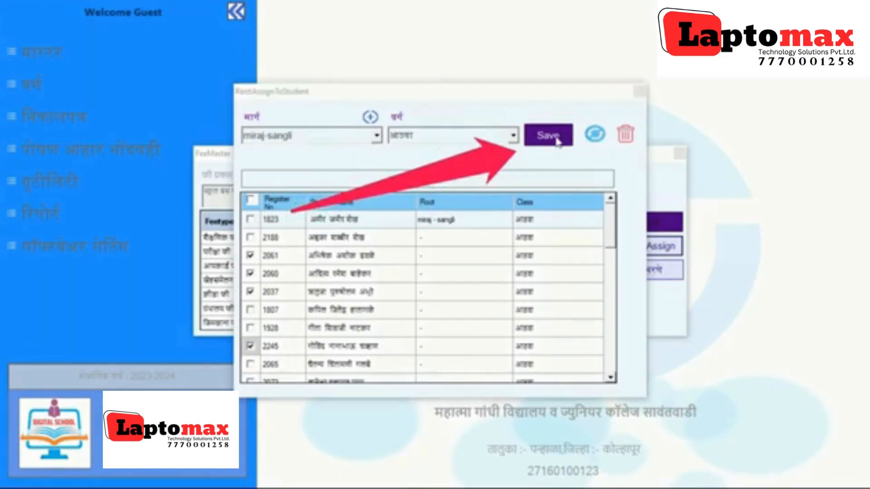
pyautogui.click(448, 272)
pyautogui.click(641, 92)
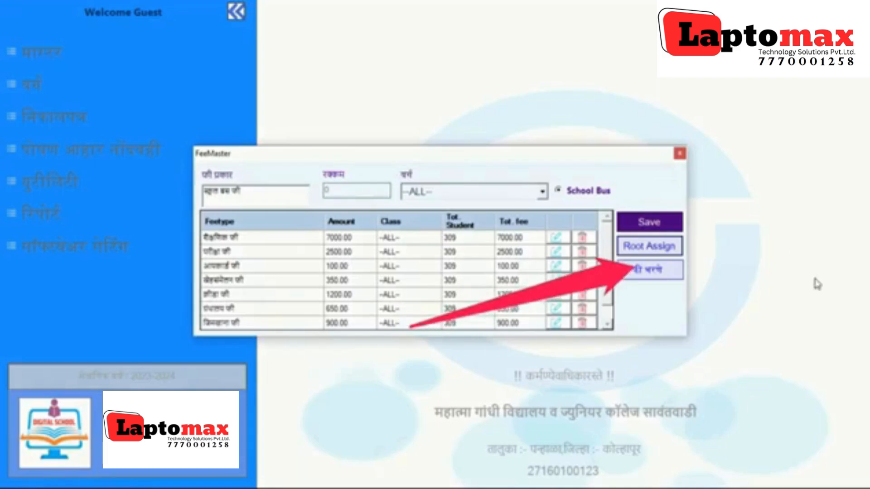
# Step: In fee payment, for the second student of class पहिला, division अ, enter payments of 2000 for शैक्षणिक फी, 200 for परीक्षा फी and 100 for आयकार्ड फी
pyautogui.click(657, 272)
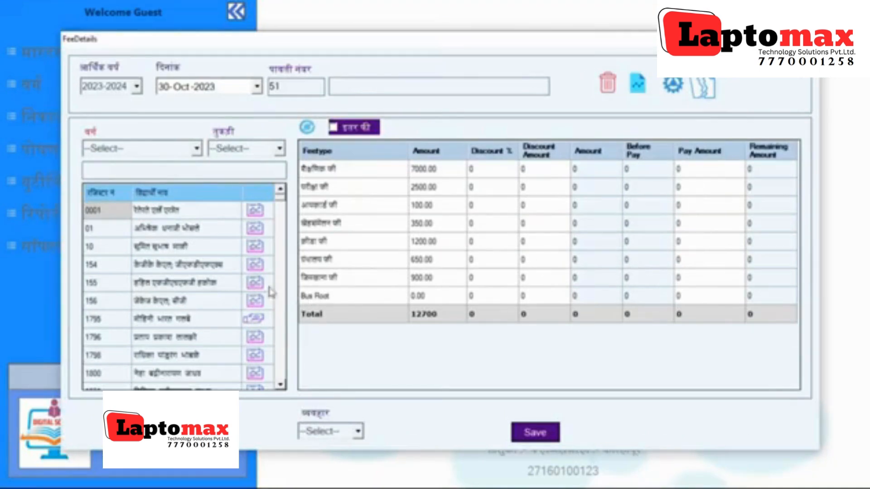
pyautogui.click(183, 235)
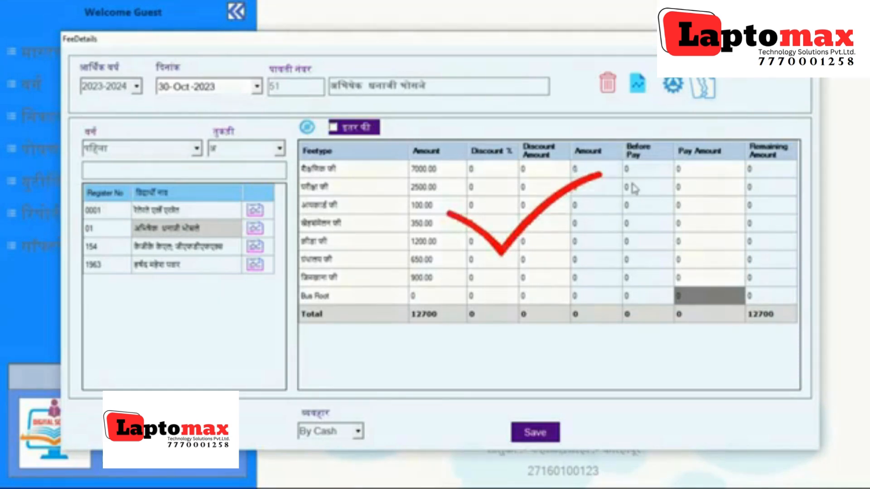
pyautogui.click(705, 173)
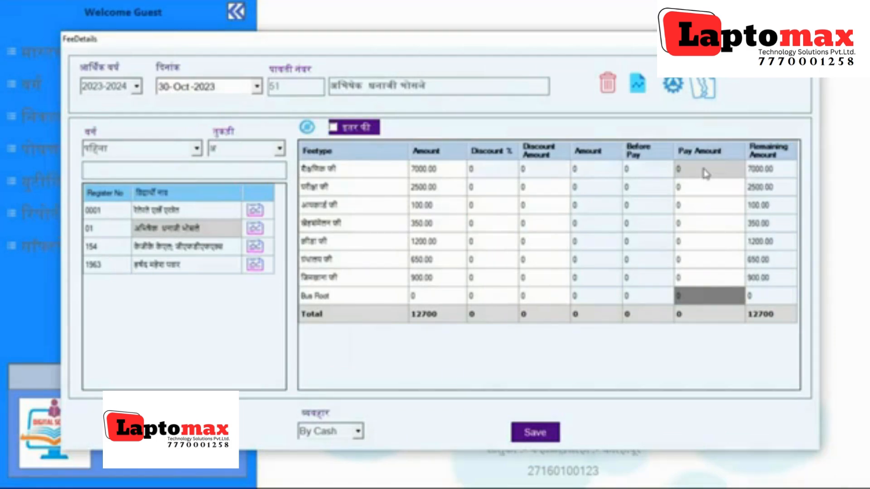
pyautogui.write('2000')
pyautogui.press('Return')
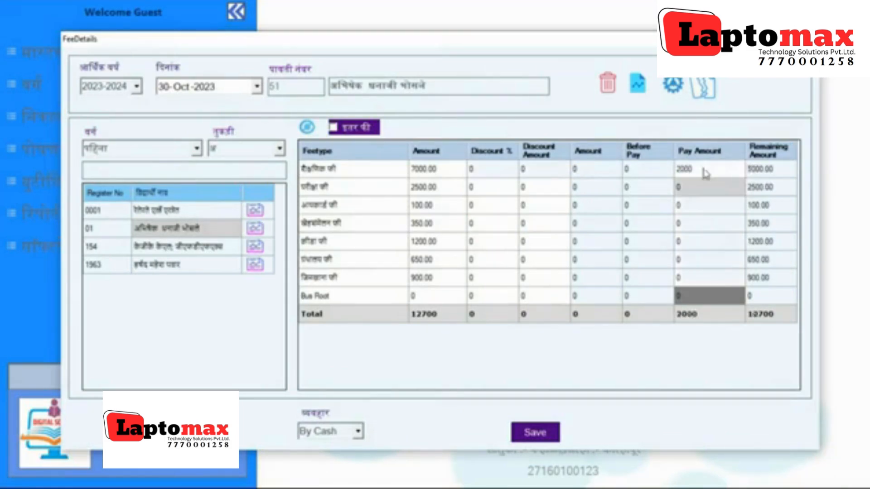
pyautogui.write('200')
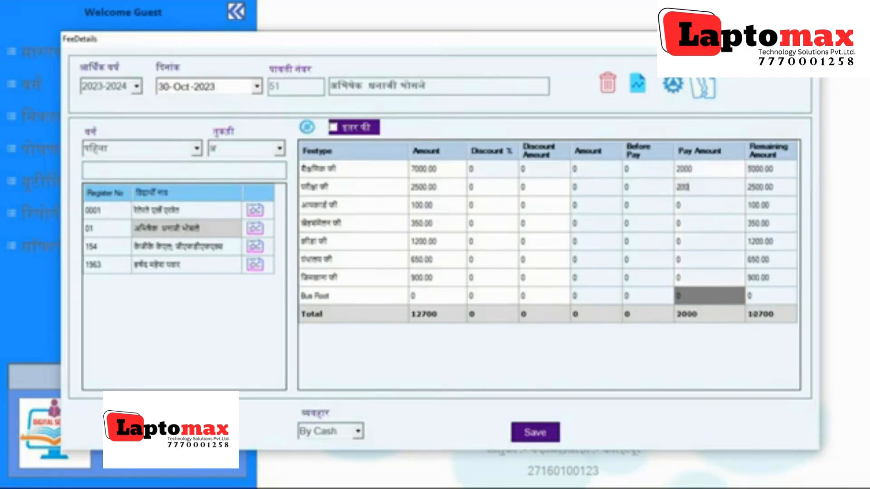
pyautogui.press('Return')
pyautogui.write('100')
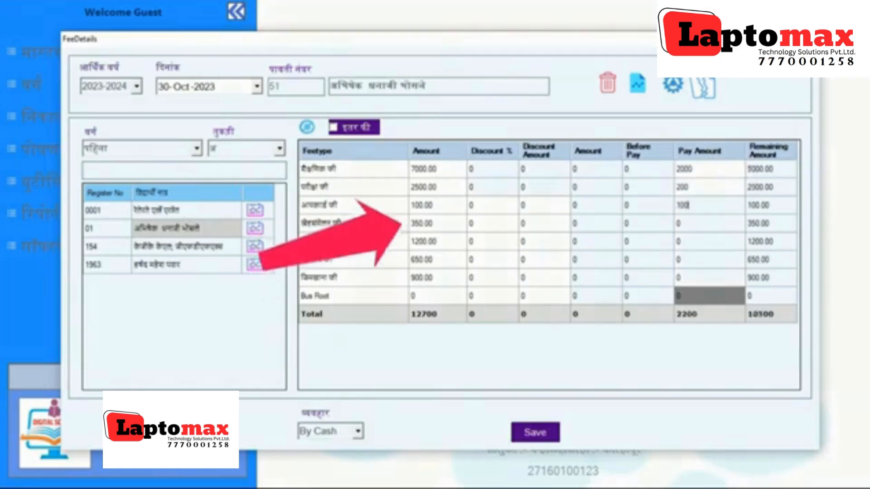
pyautogui.press('Return')
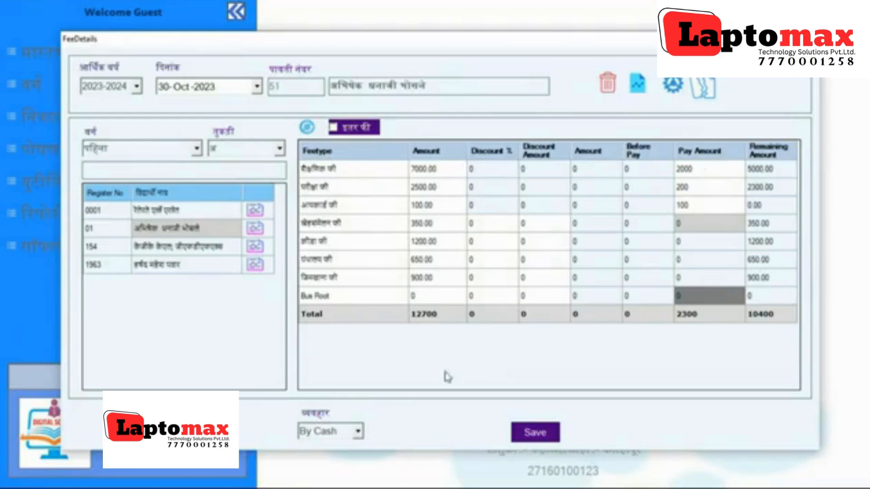
# Step: Set the transaction mode to By Cash and save the student's fee payment record
pyautogui.click(358, 432)
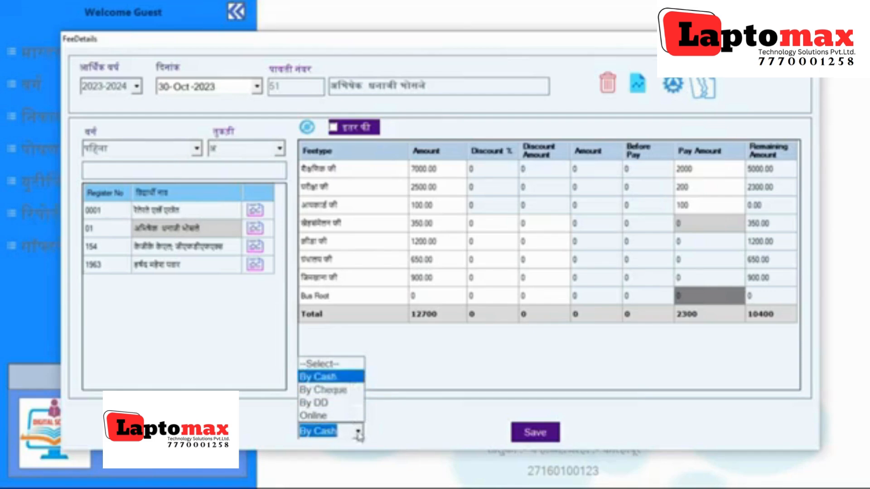
pyautogui.click(351, 377)
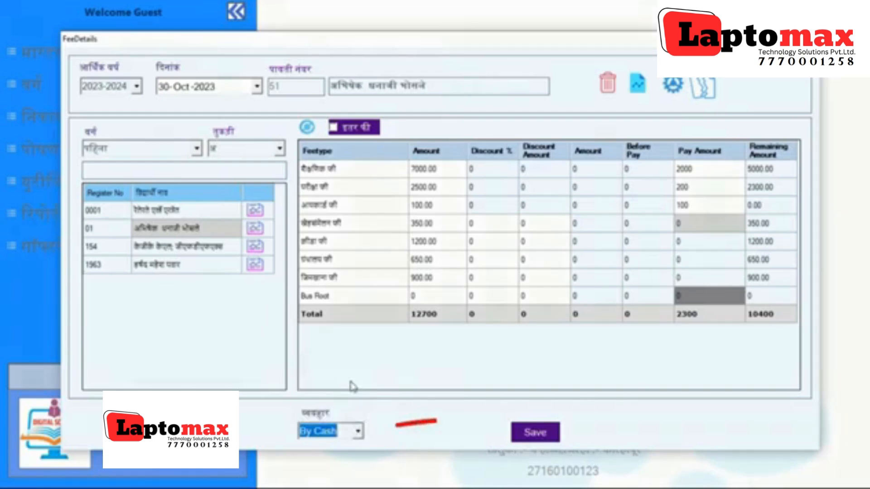
pyautogui.click(536, 433)
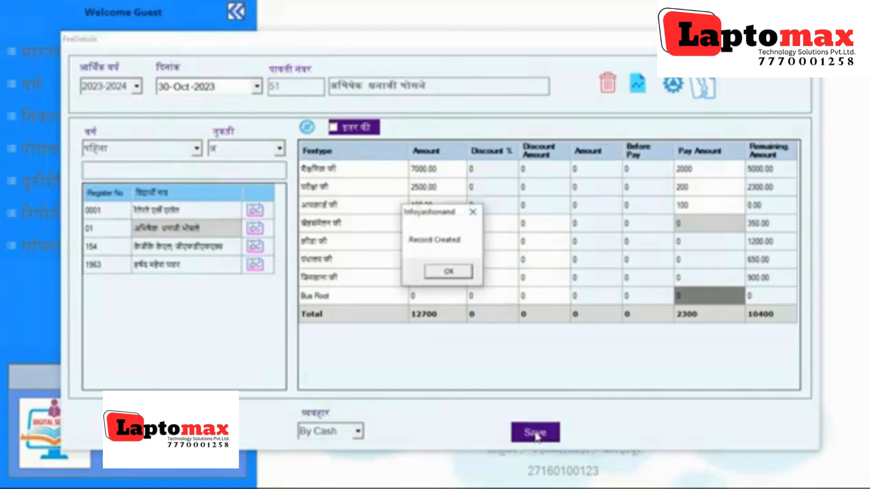
pyautogui.click(466, 274)
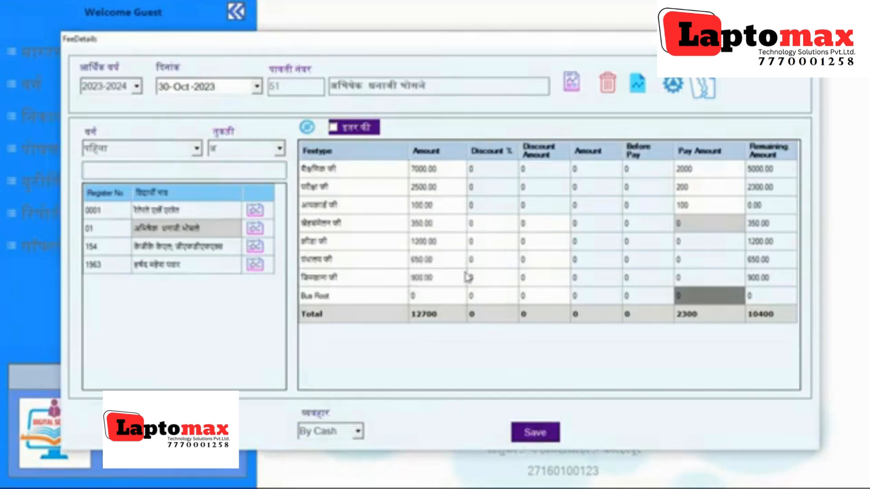
# Step: View the fee report of the selected student and the receipt for the saved payment
pyautogui.click(254, 228)
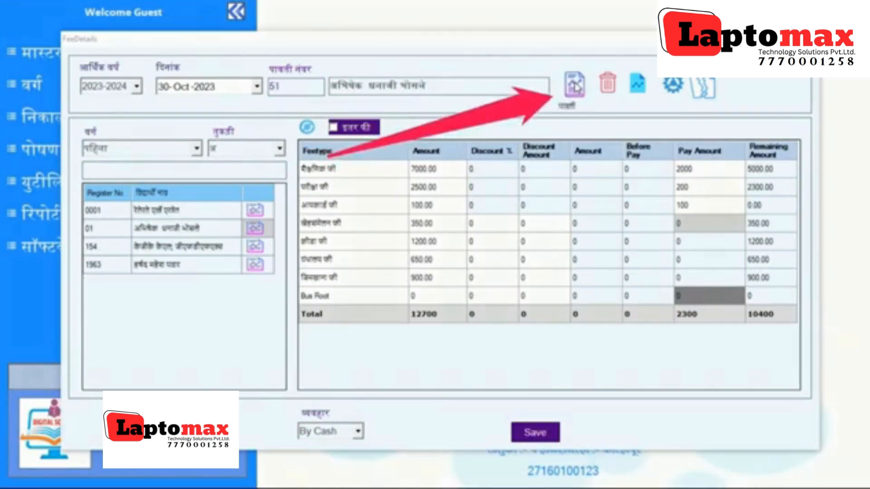
pyautogui.click(574, 85)
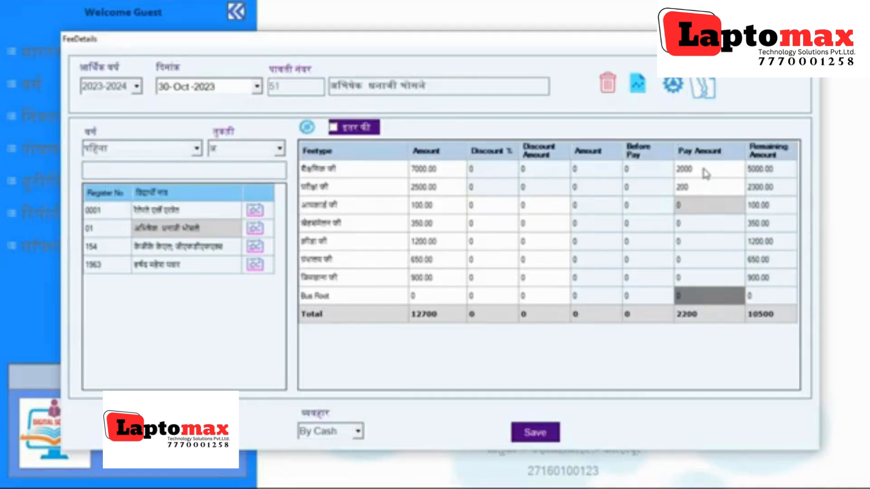
# Step: Enter a pay amount of 100 in the आयकार्ड फी row for the selected student
pyautogui.write('100')
pyautogui.press('Return')
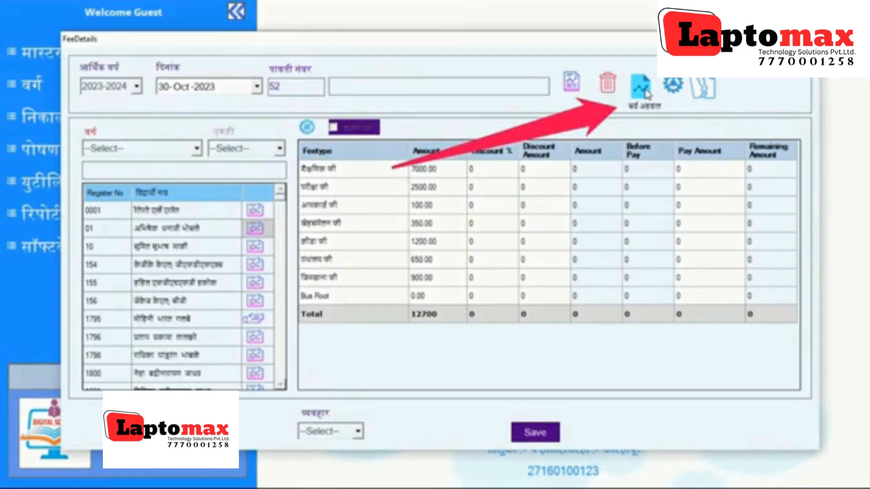
# Step: View the combined fee report (सर्व अहवाल) from the fee details
pyautogui.click(647, 94)
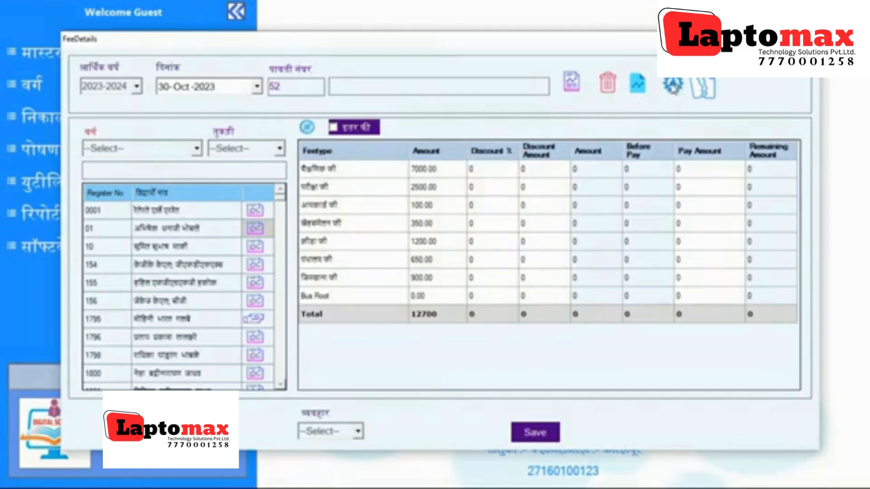
# Step: Open the setting that links fees to the kird and choose ट्युशन फी कीर्द as the kird type
pyautogui.click(674, 86)
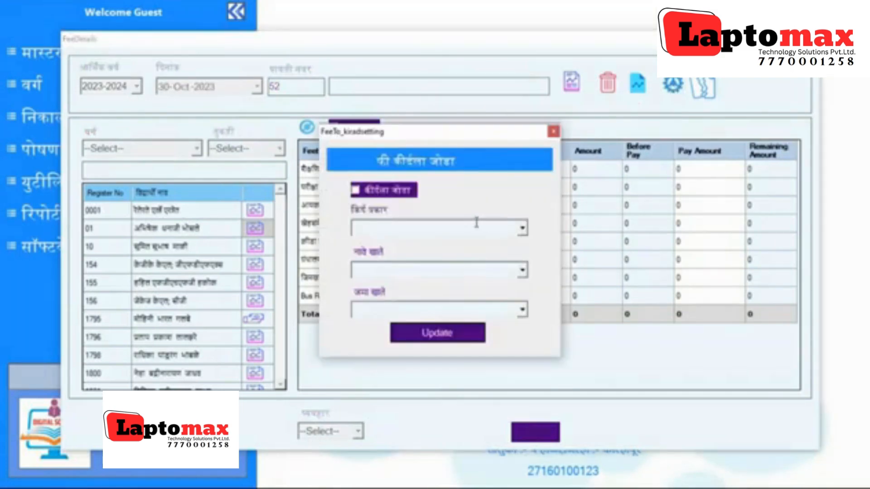
pyautogui.click(522, 232)
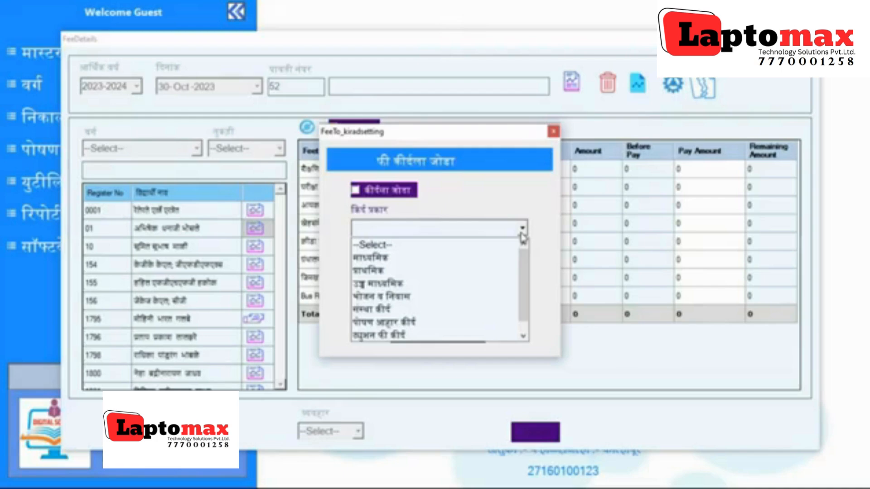
pyautogui.click(466, 336)
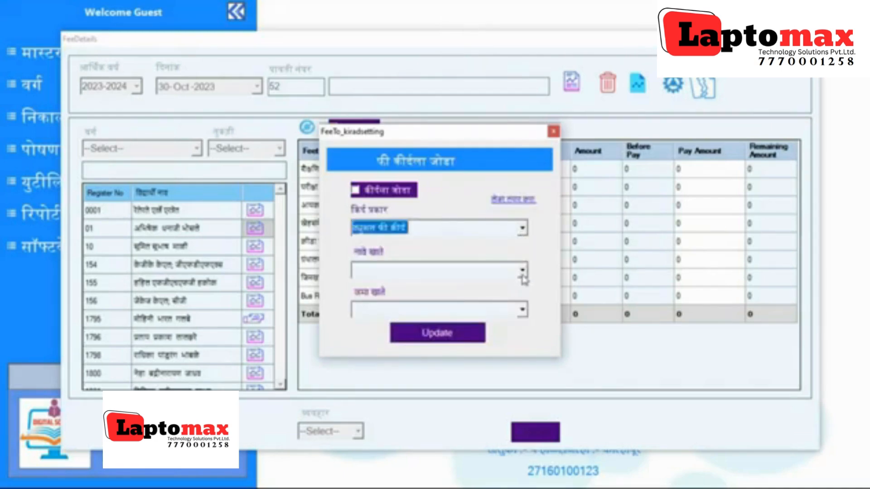